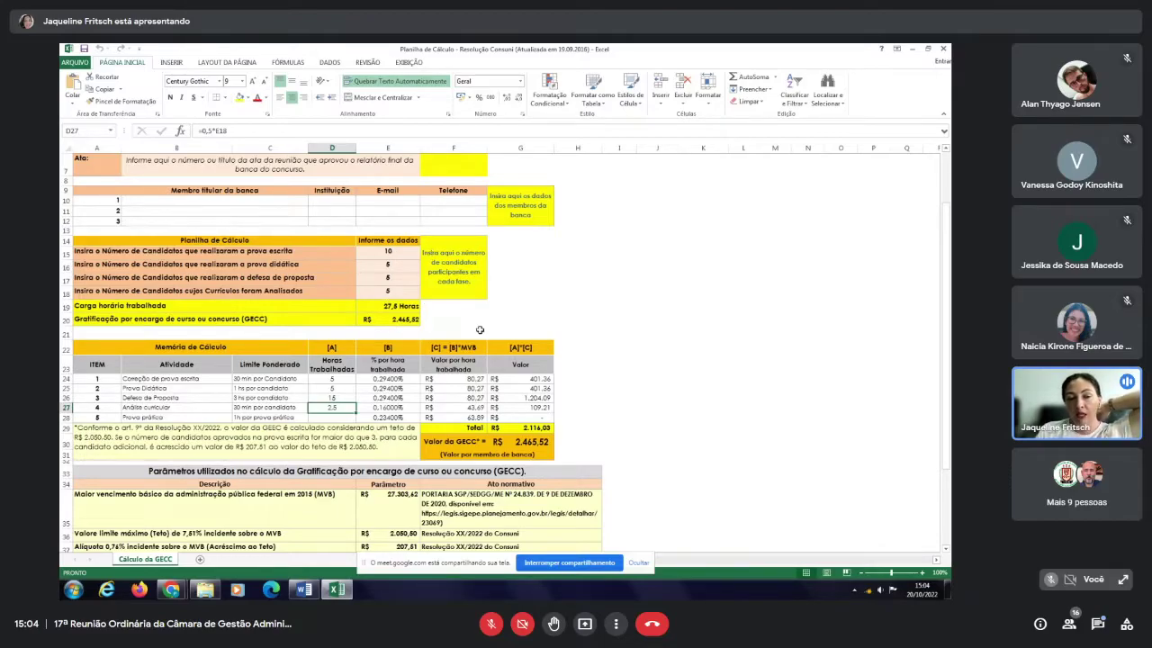
Step: Review the GECC calculation parameters, checking the maximum limit (Teto) row and the 0,76% Acréscimo ao Teto row
scroll(639, 264, down, 1)
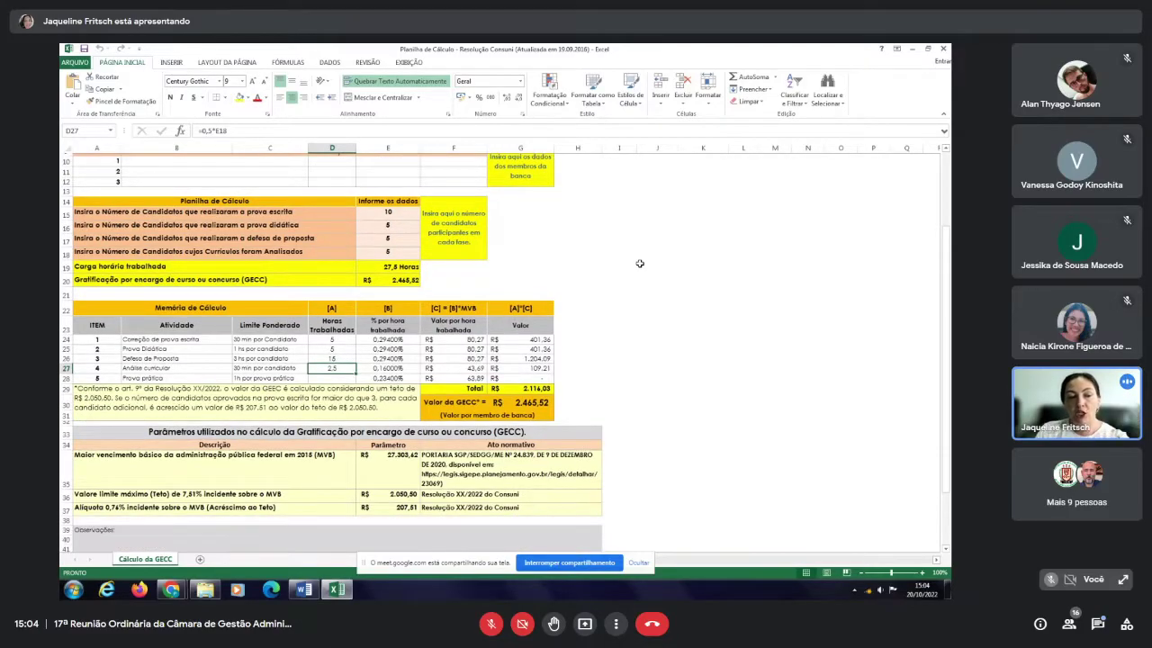
scroll(639, 264, down, 2)
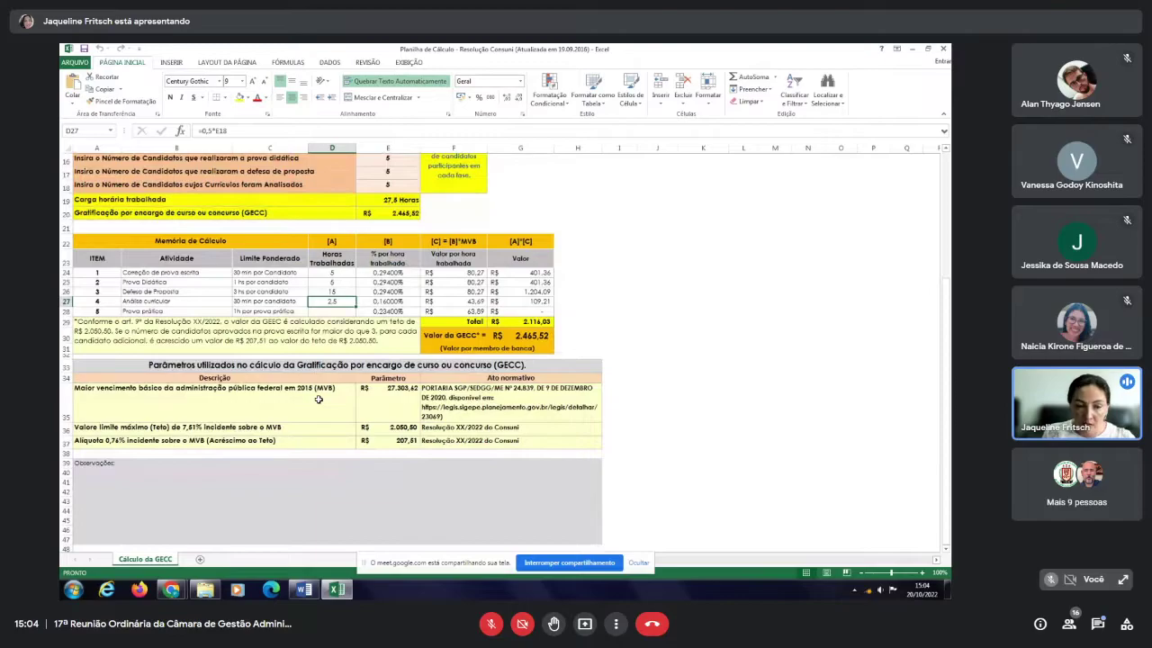
click(189, 427)
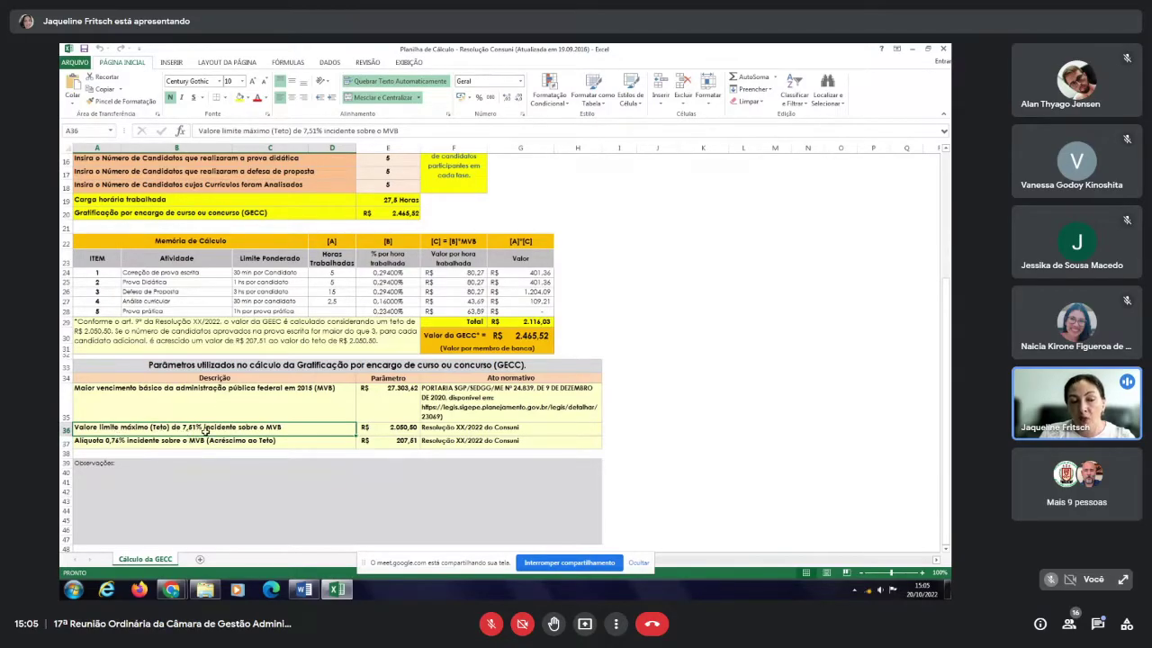
click(120, 443)
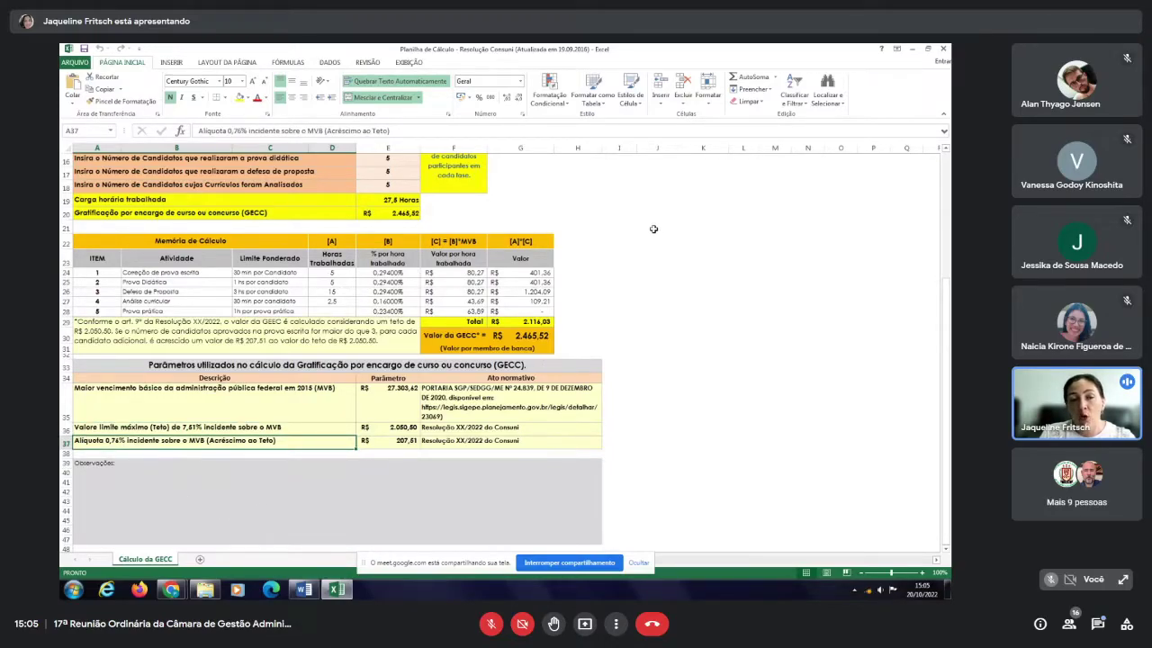
scroll(654, 229, up, 1)
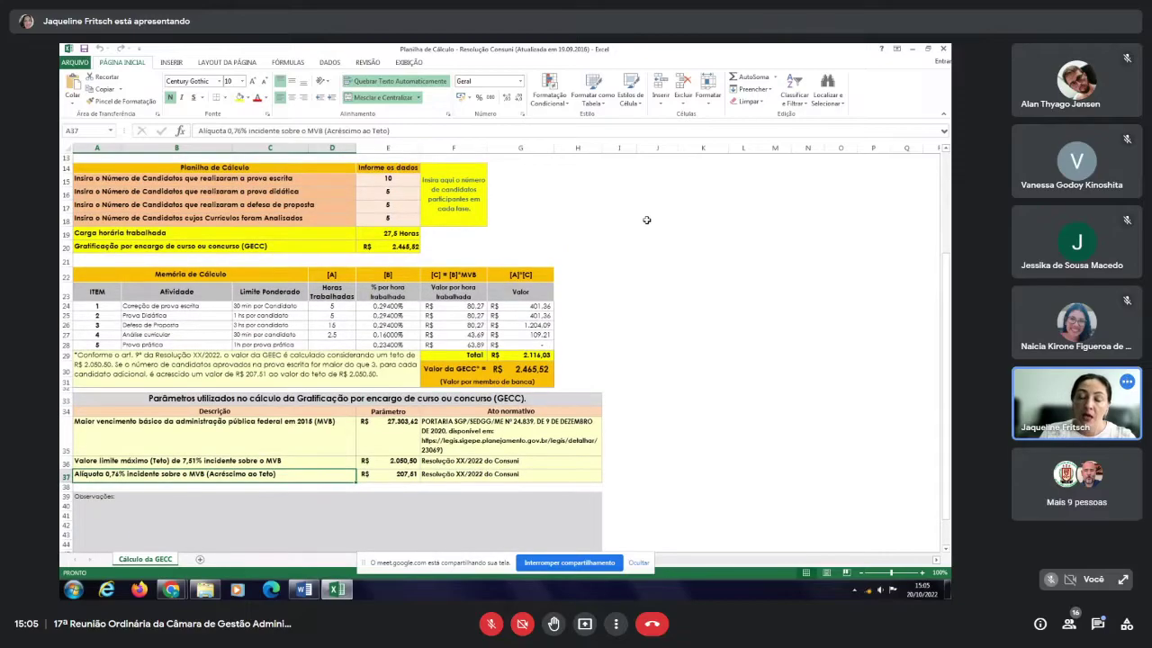
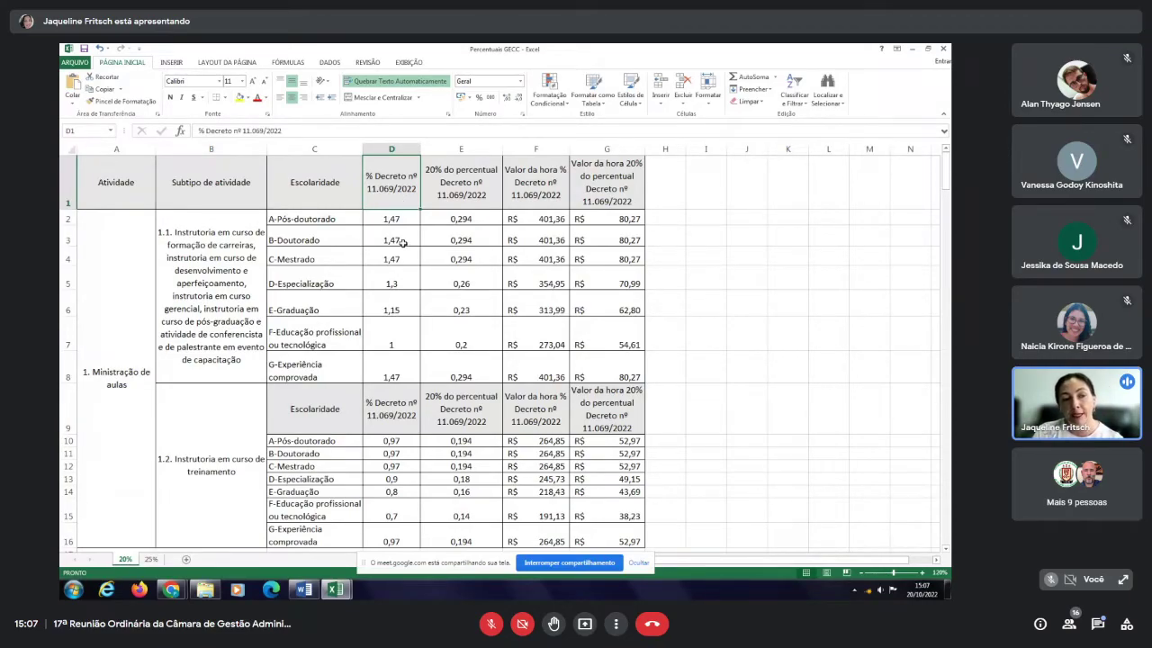
Step: Examine the header columns and the 20% hourly values for Pós-doutorado and Especialização under activity 1.1 in the Percentuais GECC workbook
click(129, 185)
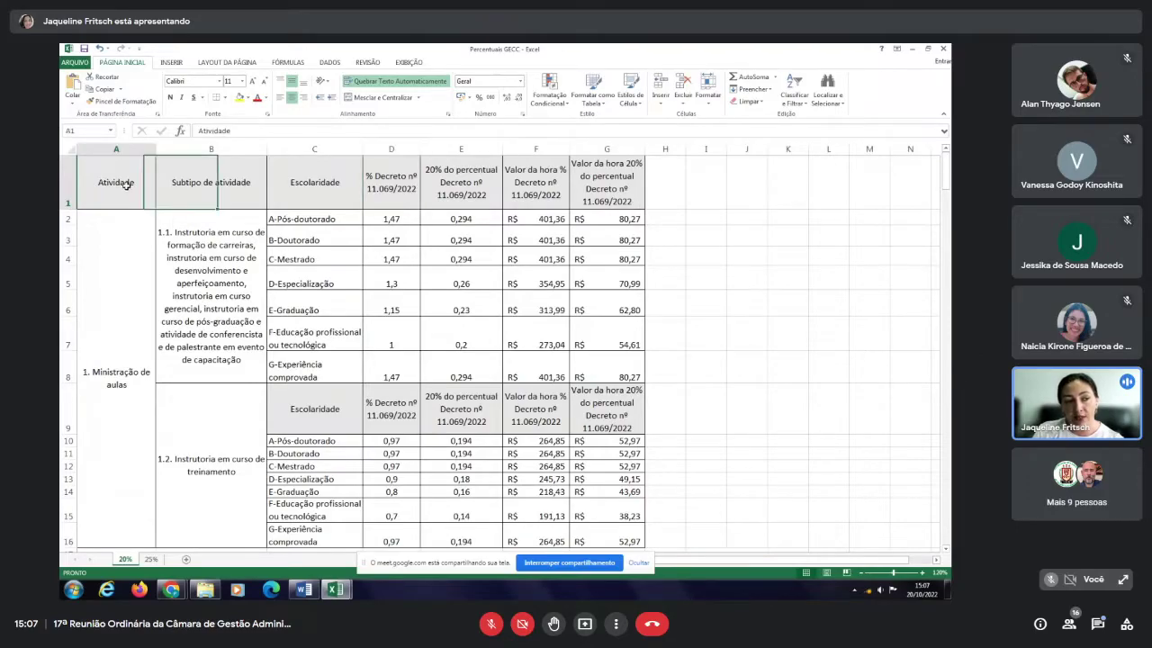
click(203, 192)
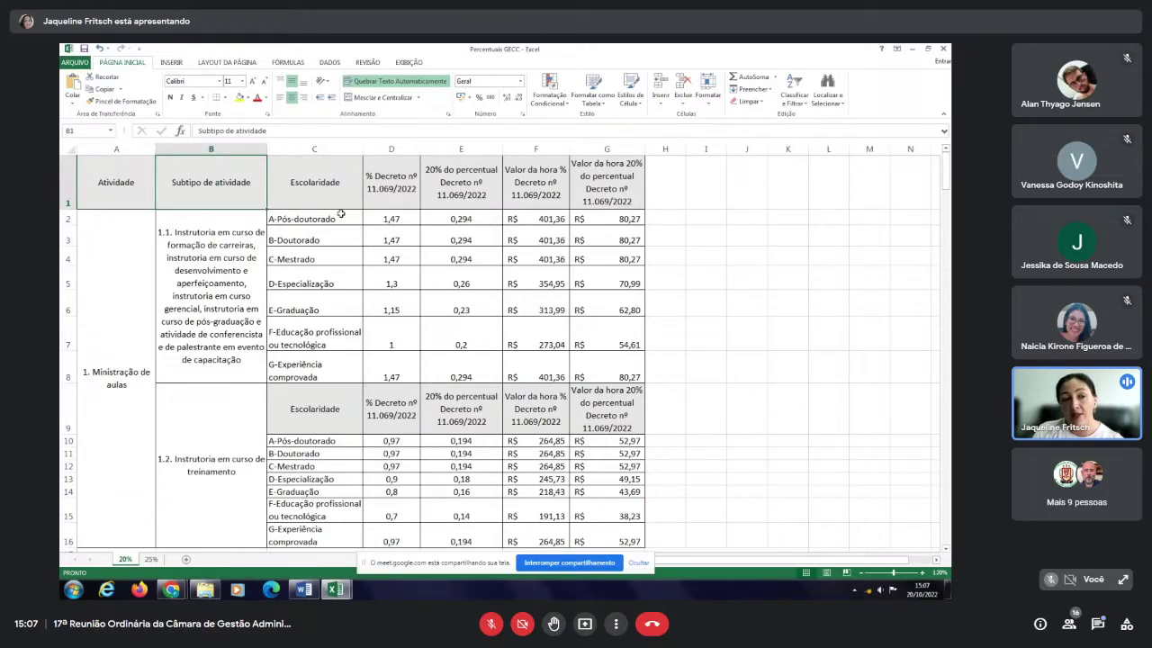
click(330, 196)
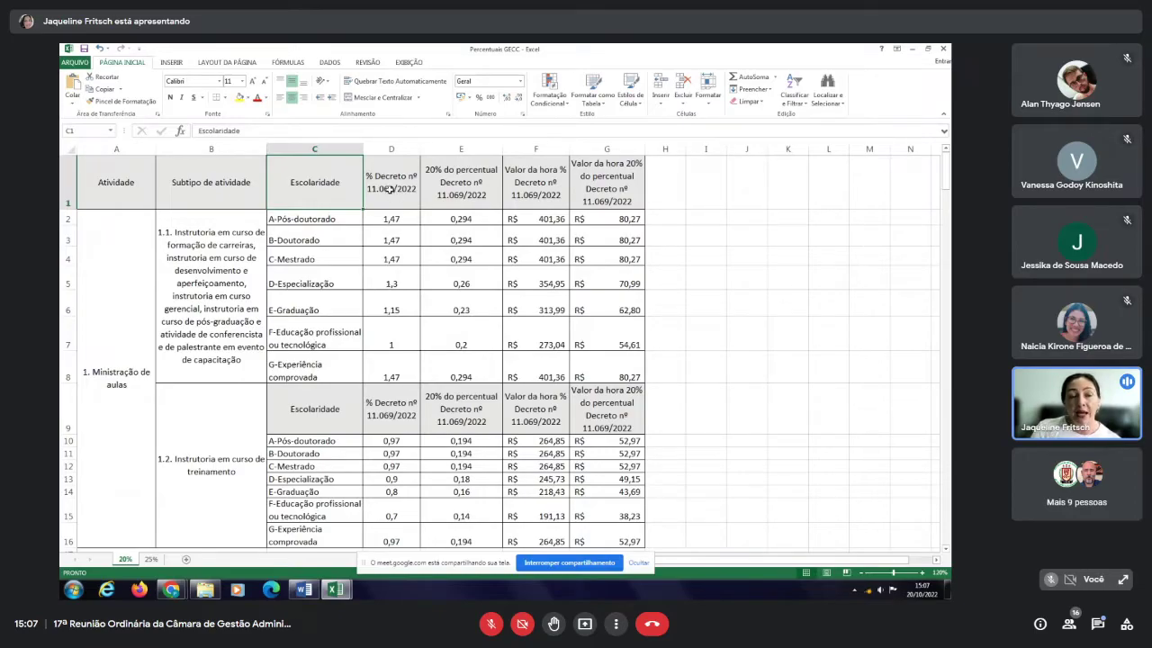
click(469, 183)
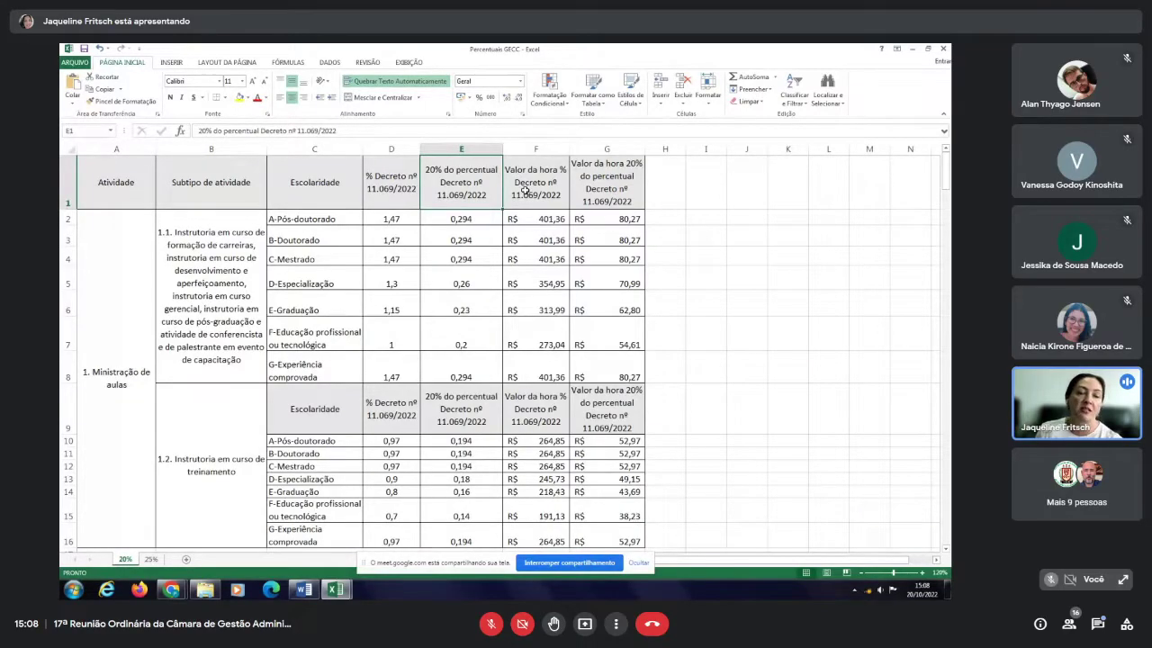
click(631, 220)
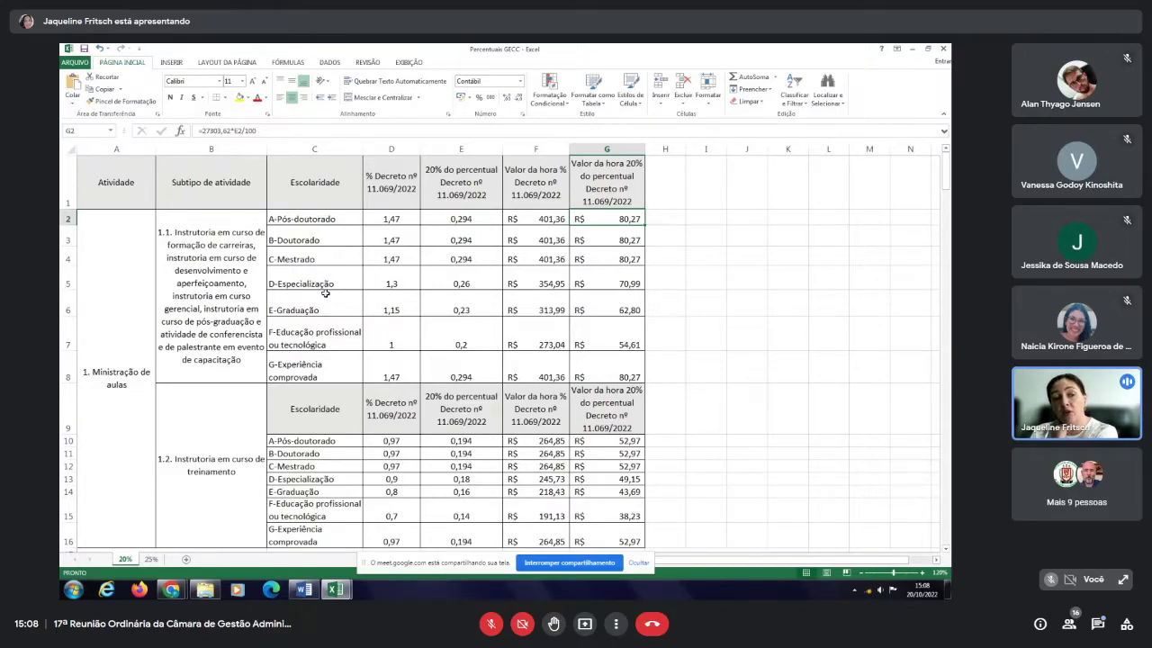
click(633, 283)
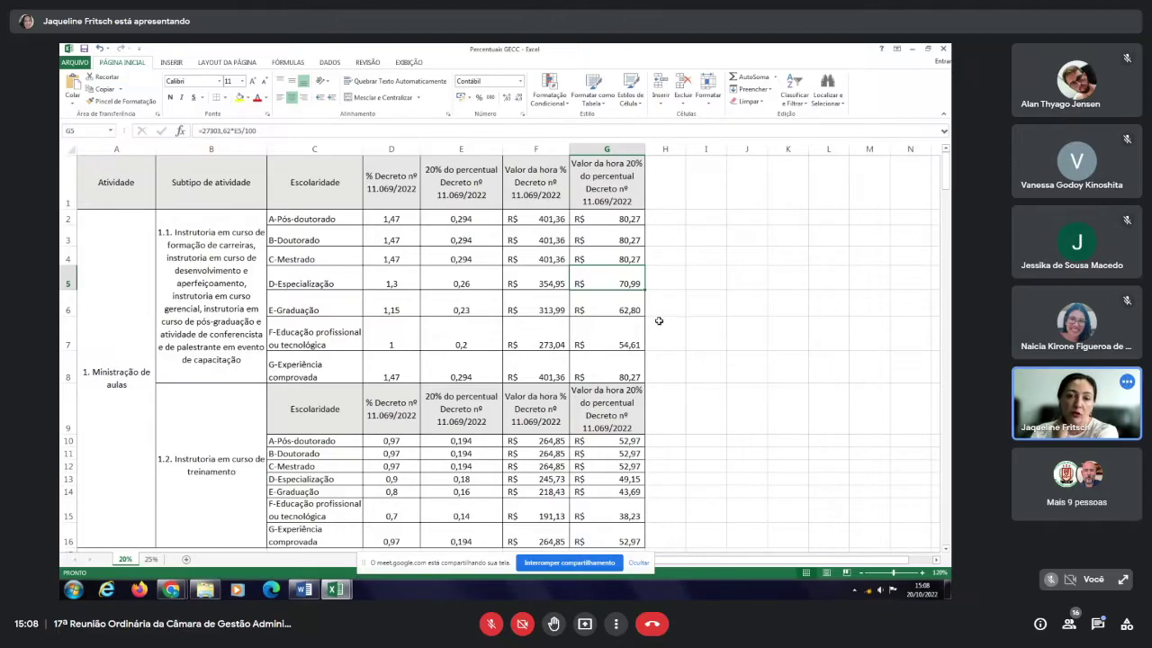
Step: Review the 20% sheet's activity tables from Ministração de aulas down through Desenho instrucional, Tutoria, Monitoria and Mentoria to Análise curricular
scroll(666, 324, down, 3)
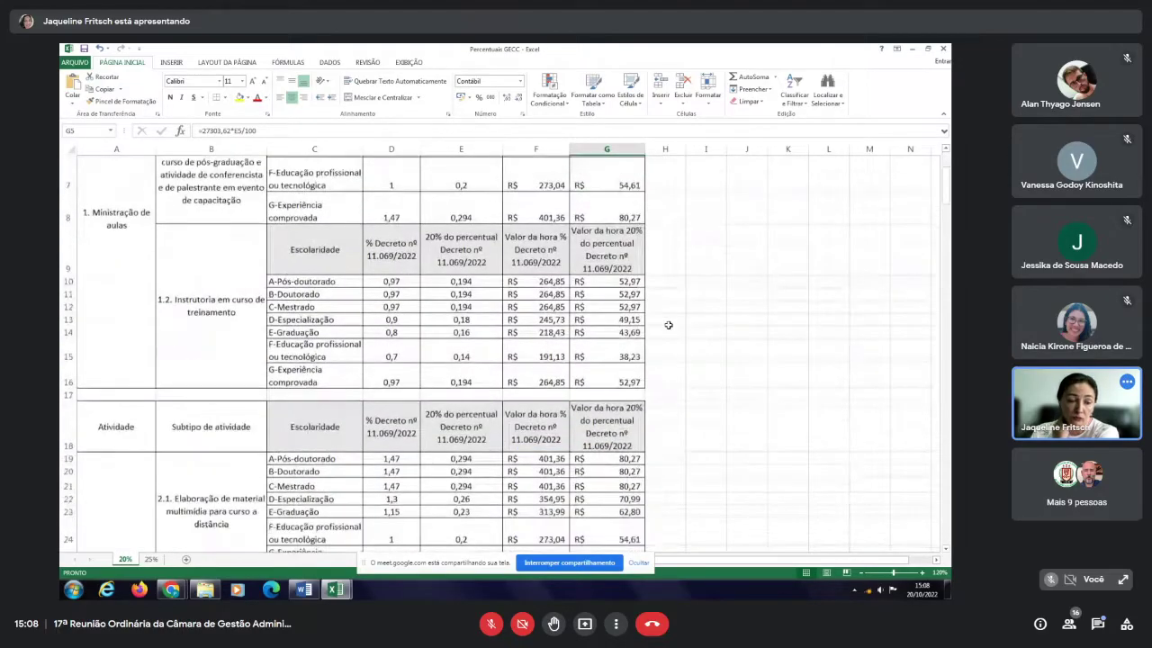
scroll(677, 319, down, 8)
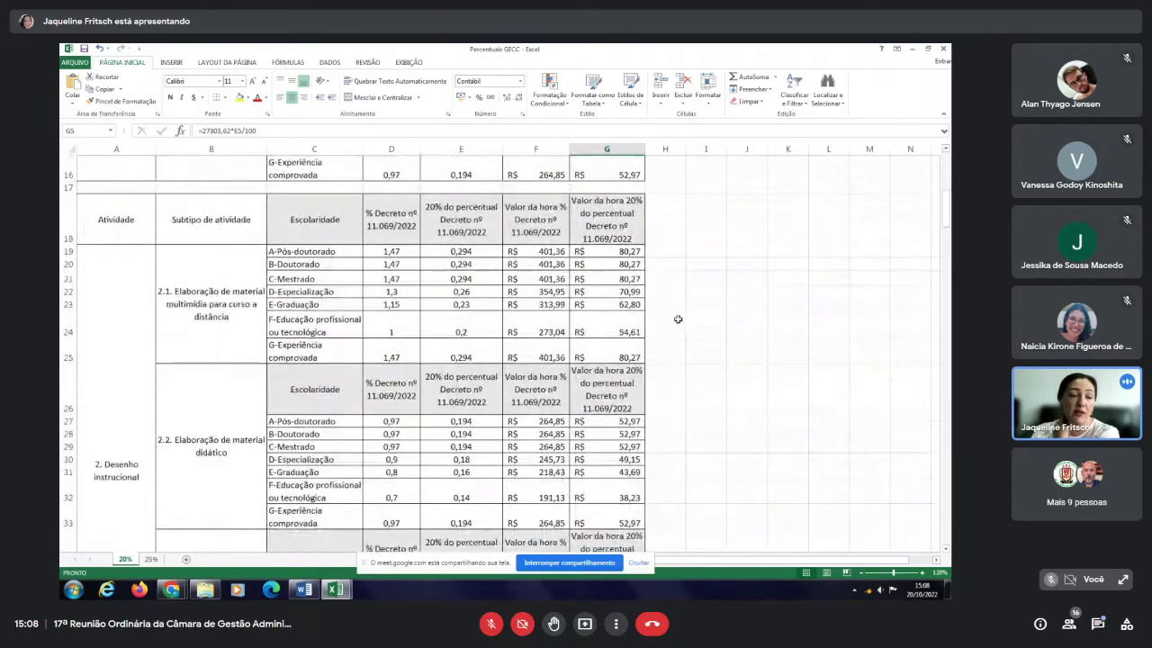
scroll(678, 318, down, 4)
scroll(678, 318, down, 5)
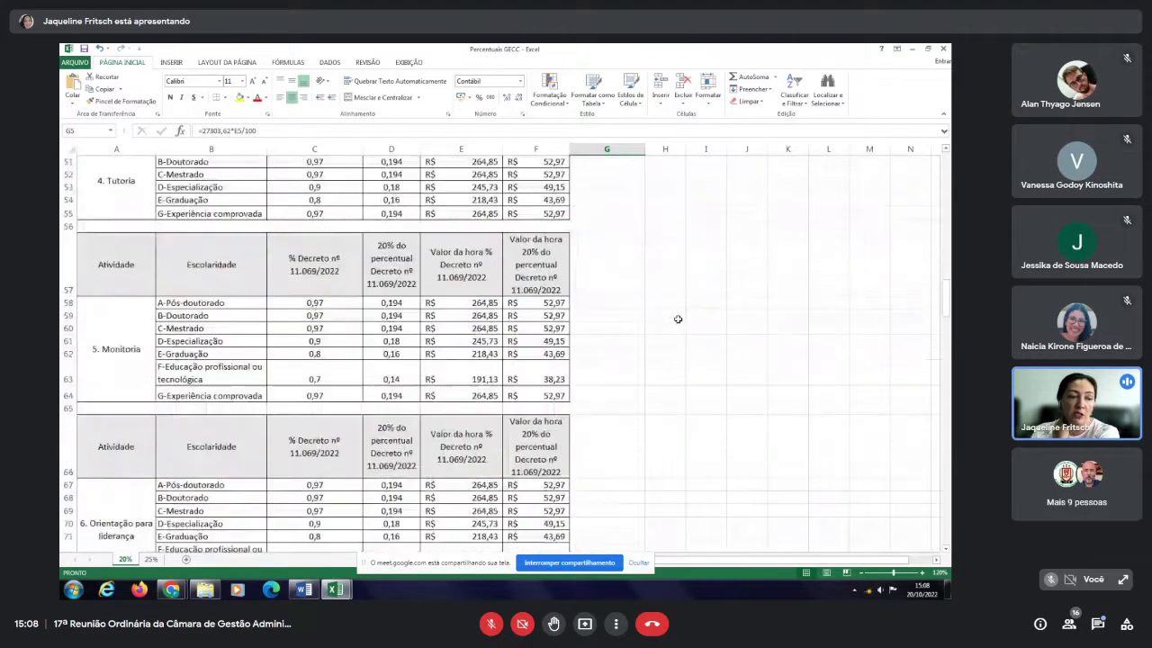
scroll(678, 319, down, 3)
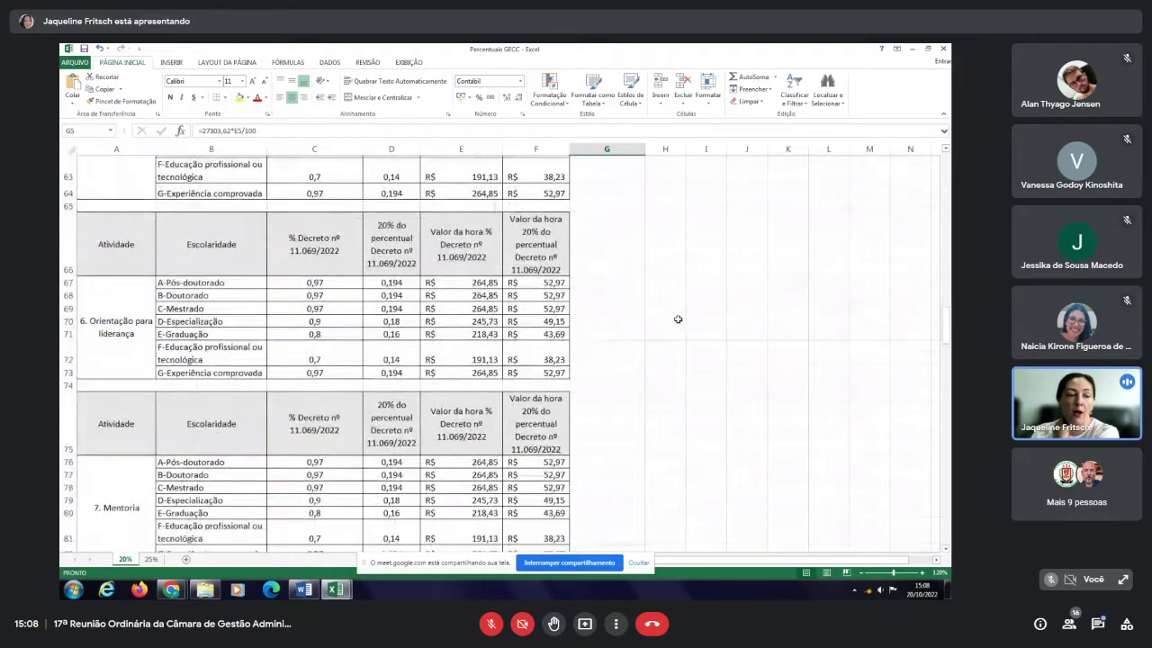
scroll(678, 318, down, 3)
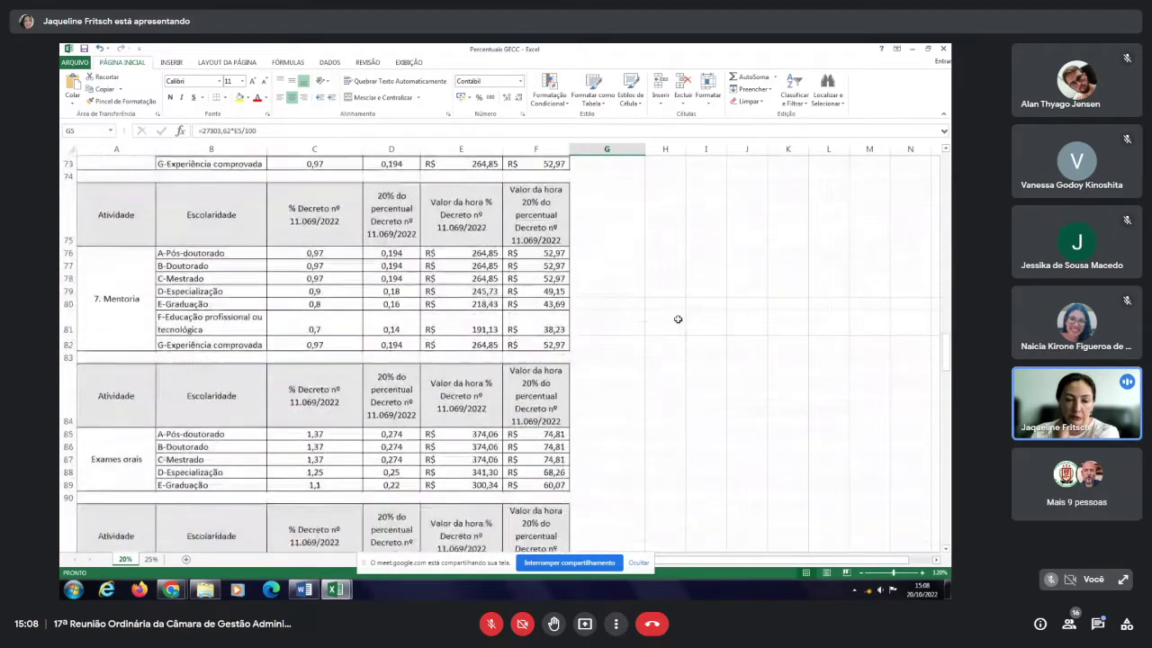
scroll(677, 318, down, 2)
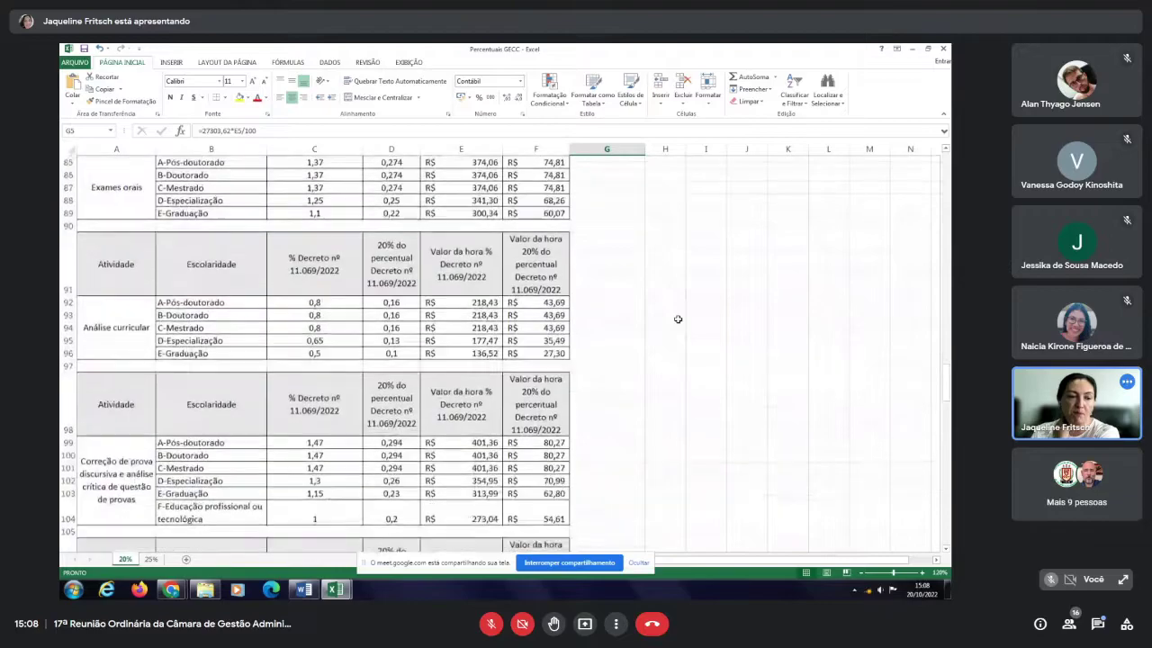
Step: Inspect the 20% hourly values for Exames orais at Pós-doutorado level and for Análise curricular at Pós-doutorado and Doutorado levels
scroll(678, 319, up, 2)
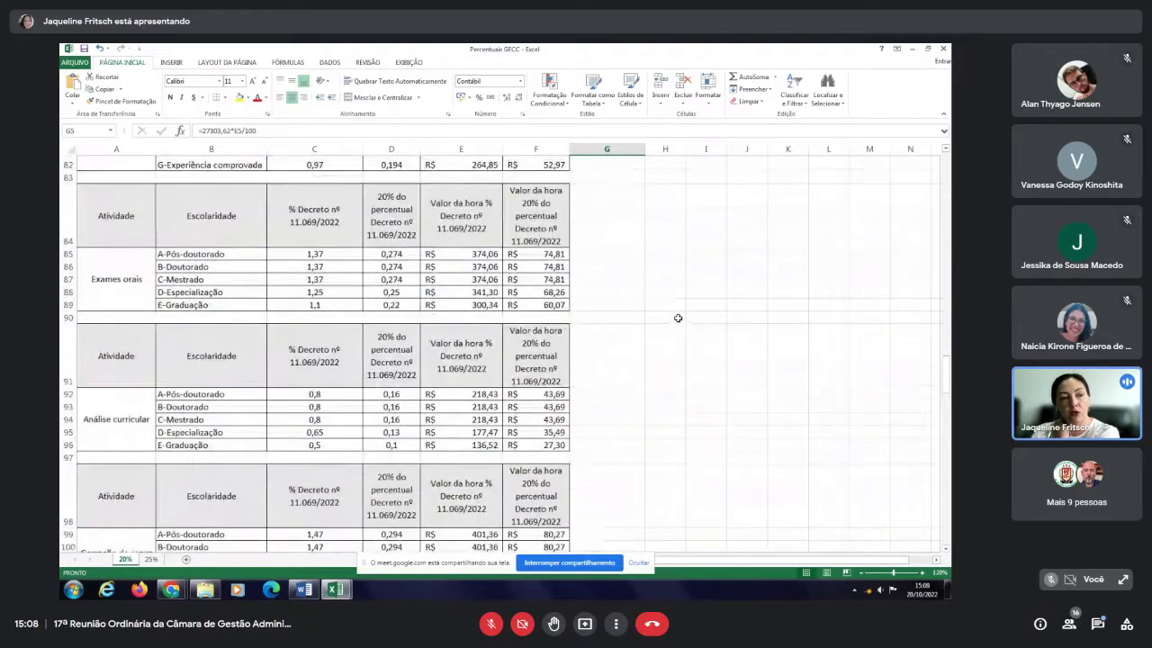
scroll(677, 319, down, 1)
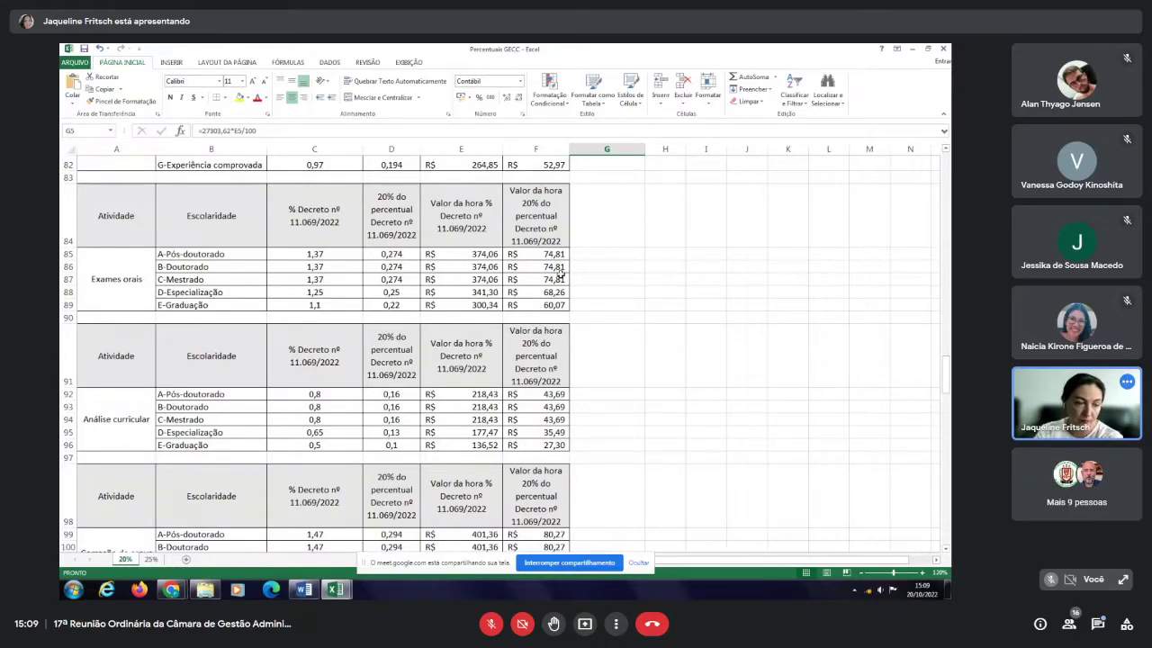
click(135, 279)
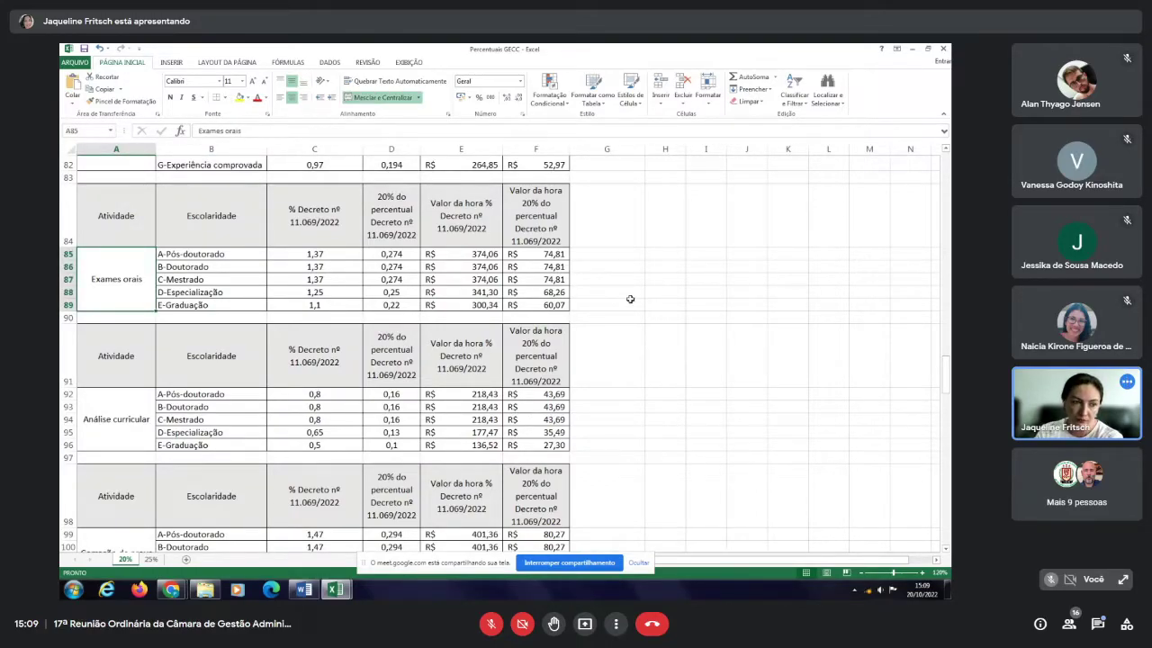
click(548, 256)
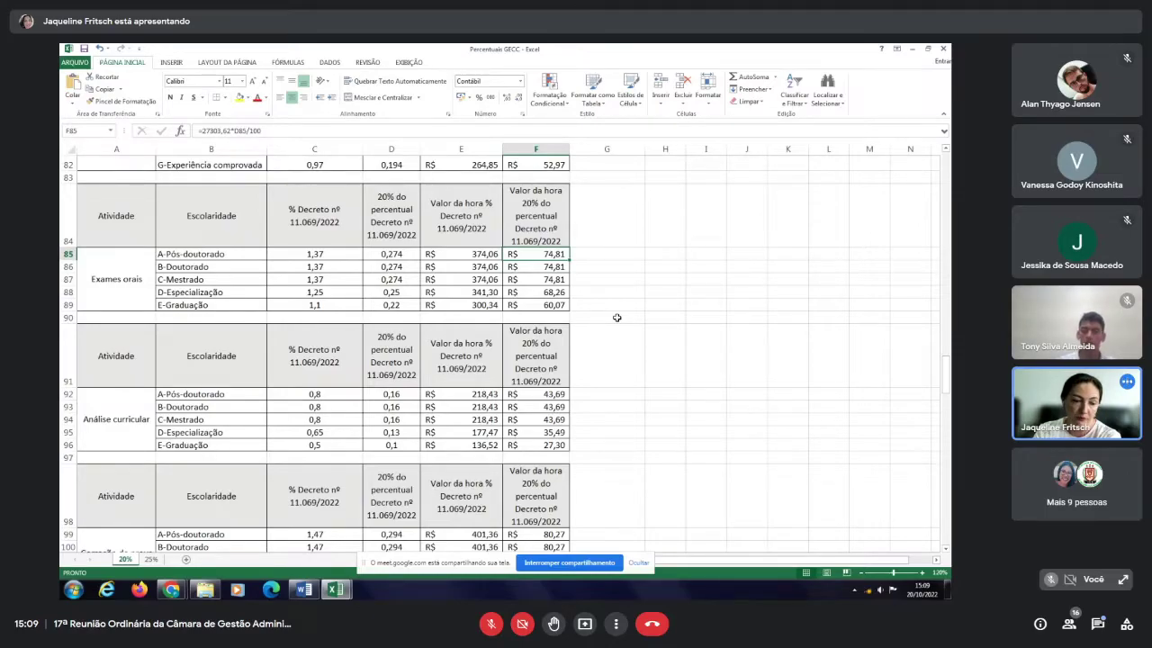
scroll(617, 317, down, 1)
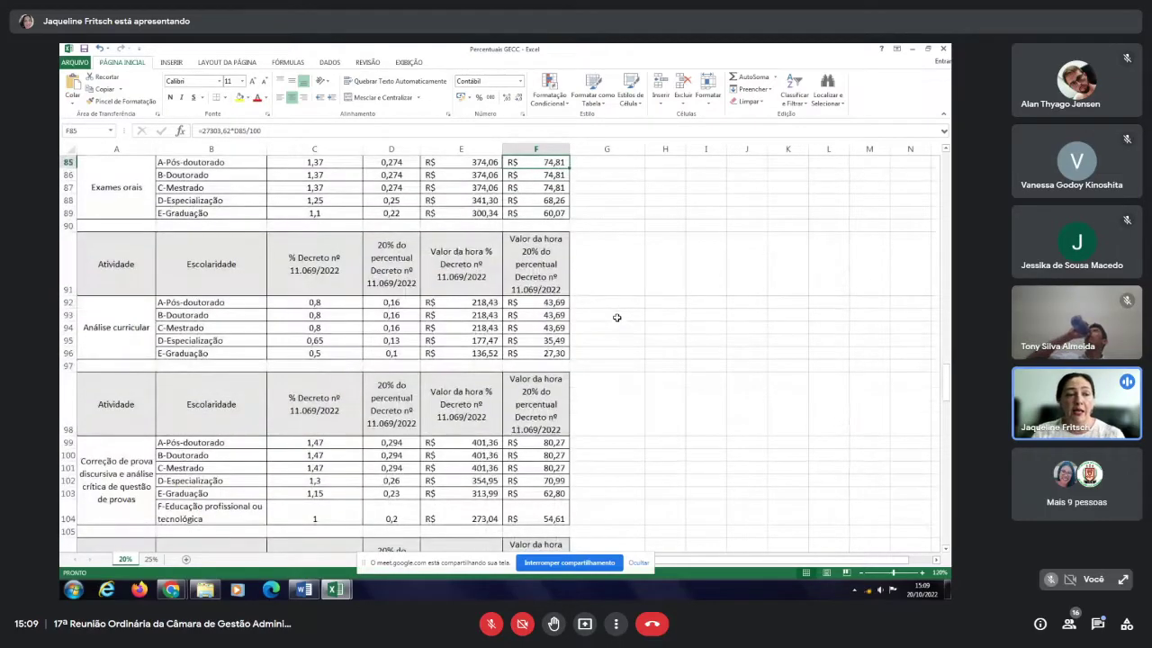
click(559, 303)
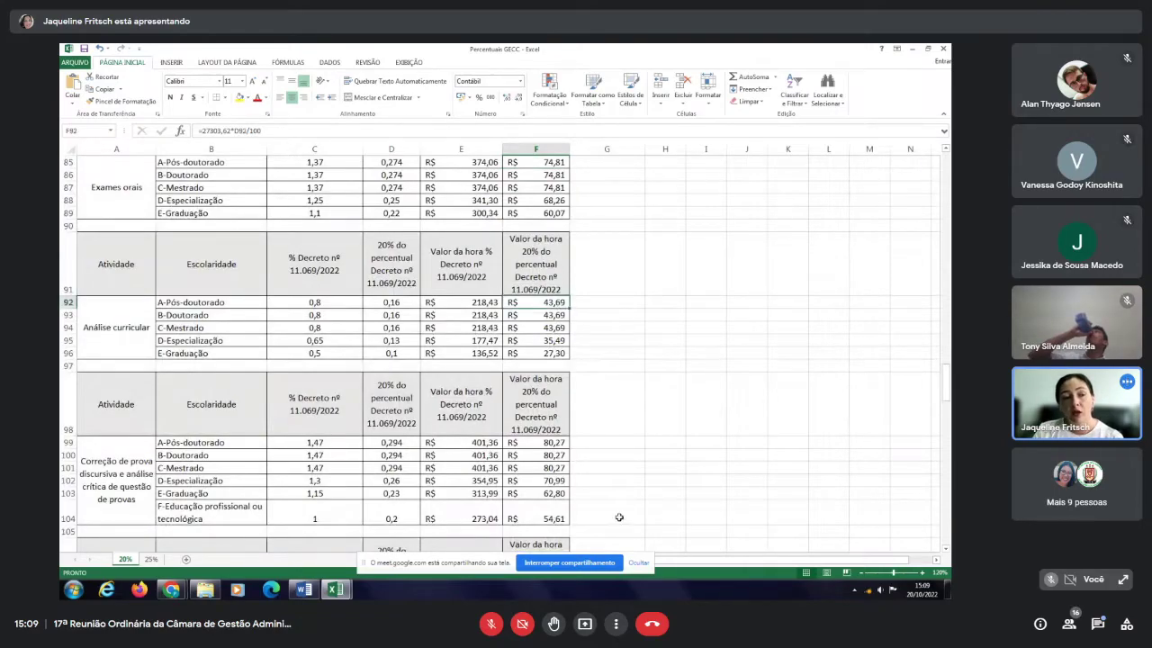
click(560, 315)
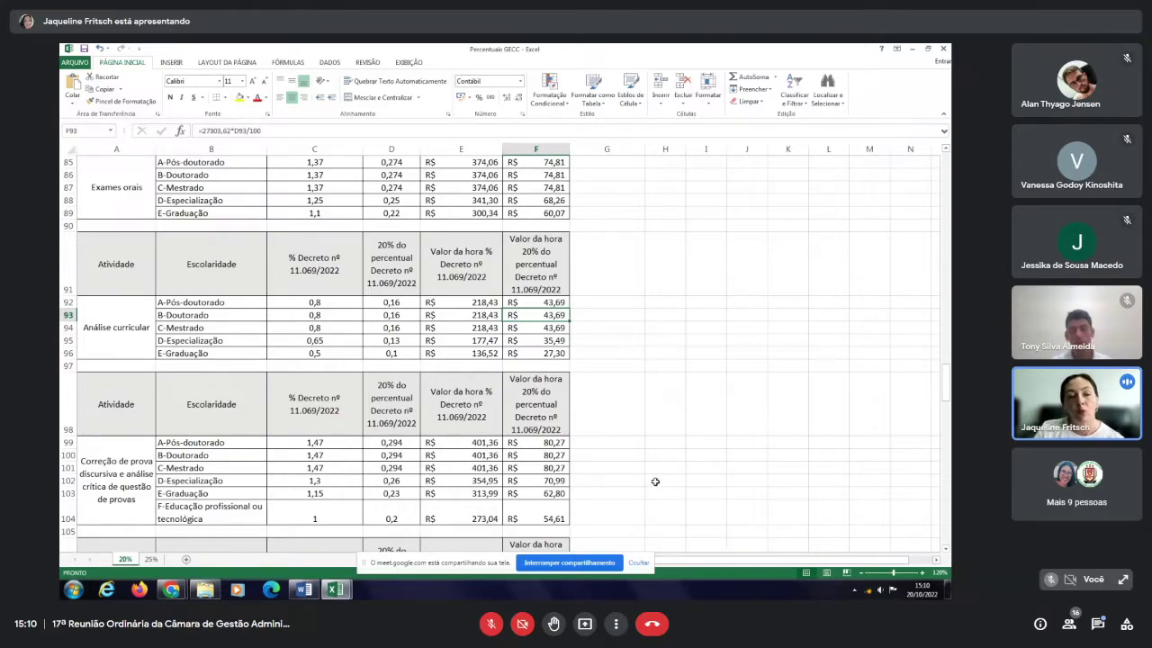
Step: Review the tables from Correção de prova discursiva through Prova prática and Julgamento de concurso de monografia
scroll(576, 278, down, 3)
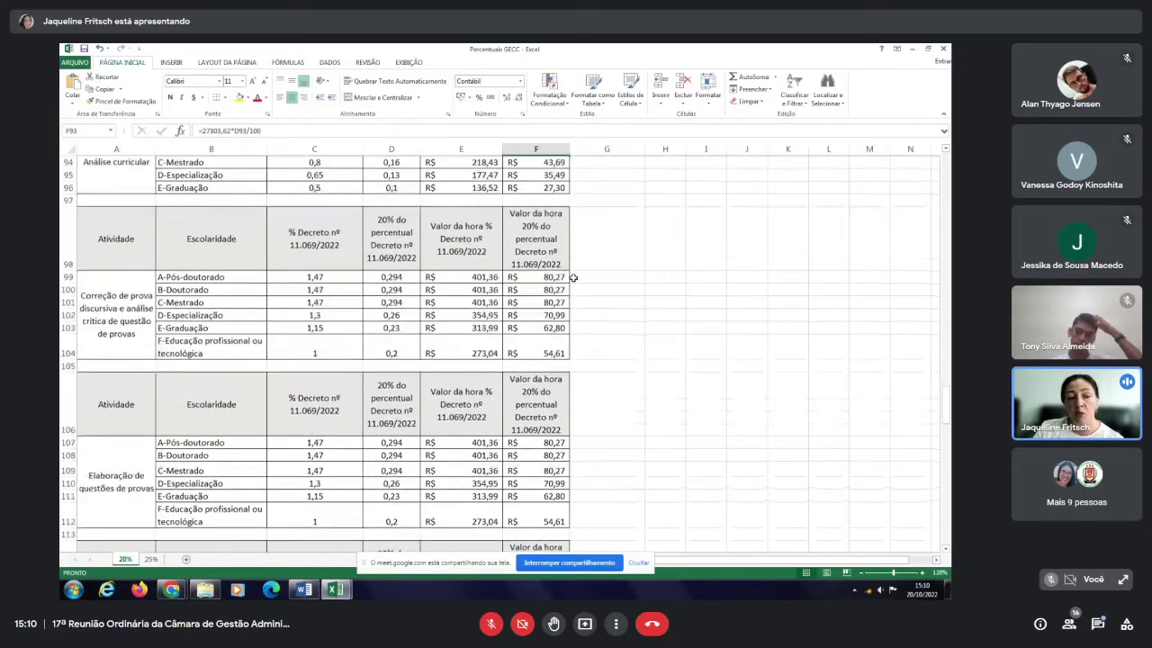
scroll(574, 279, down, 7)
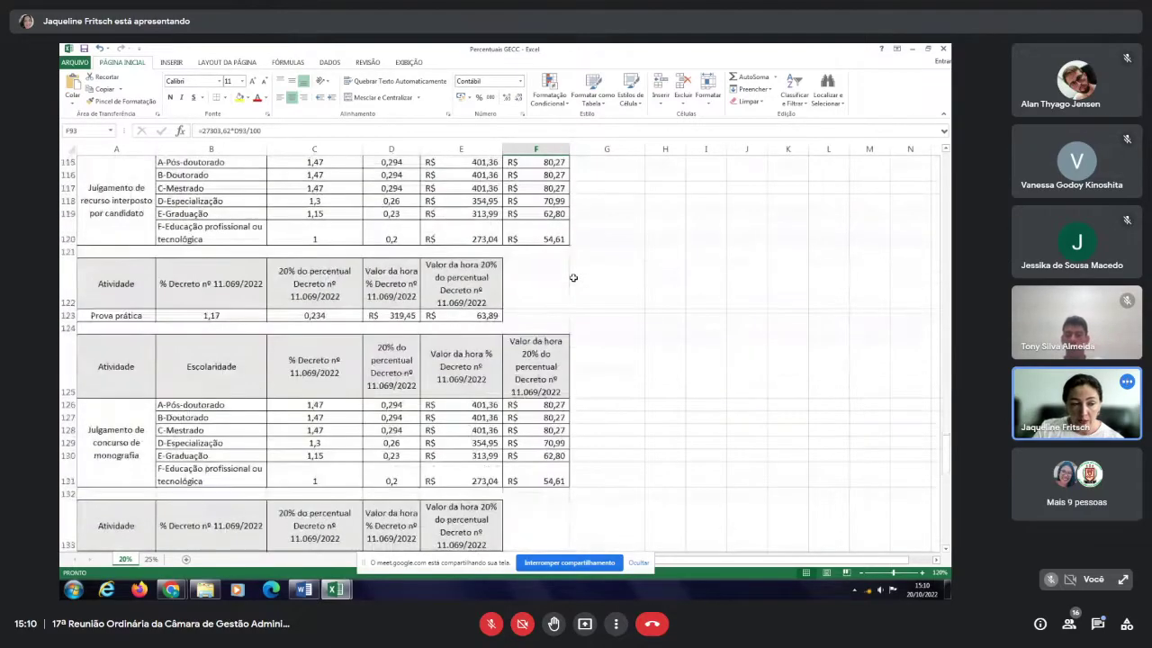
scroll(576, 274, down, 2)
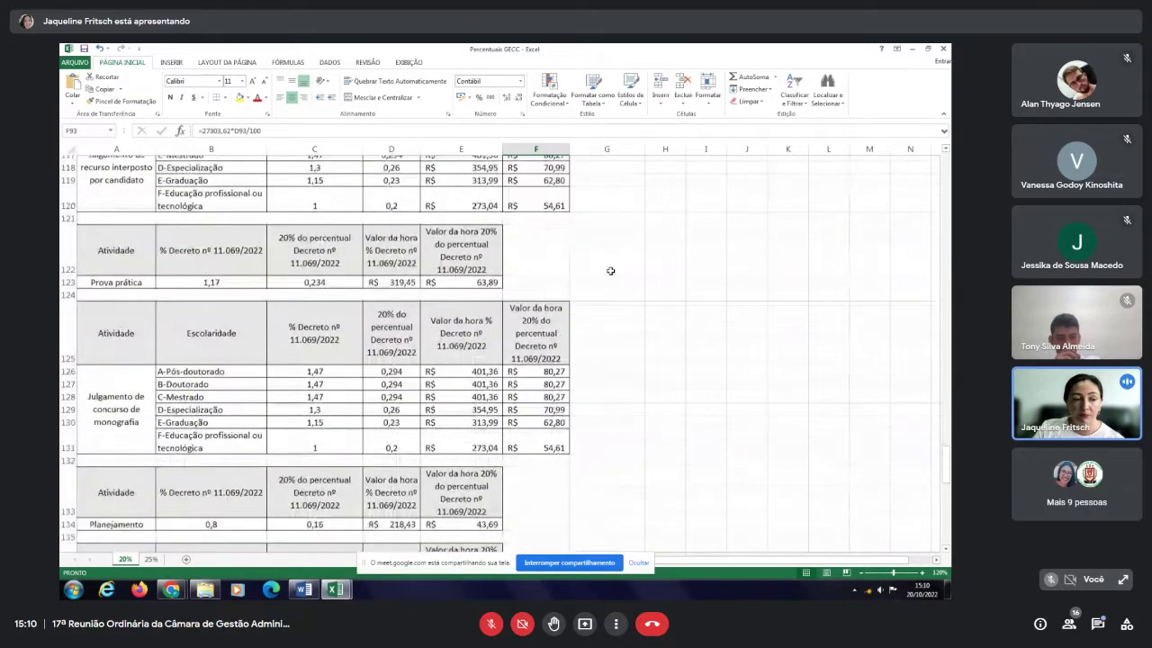
scroll(609, 268, down, 2)
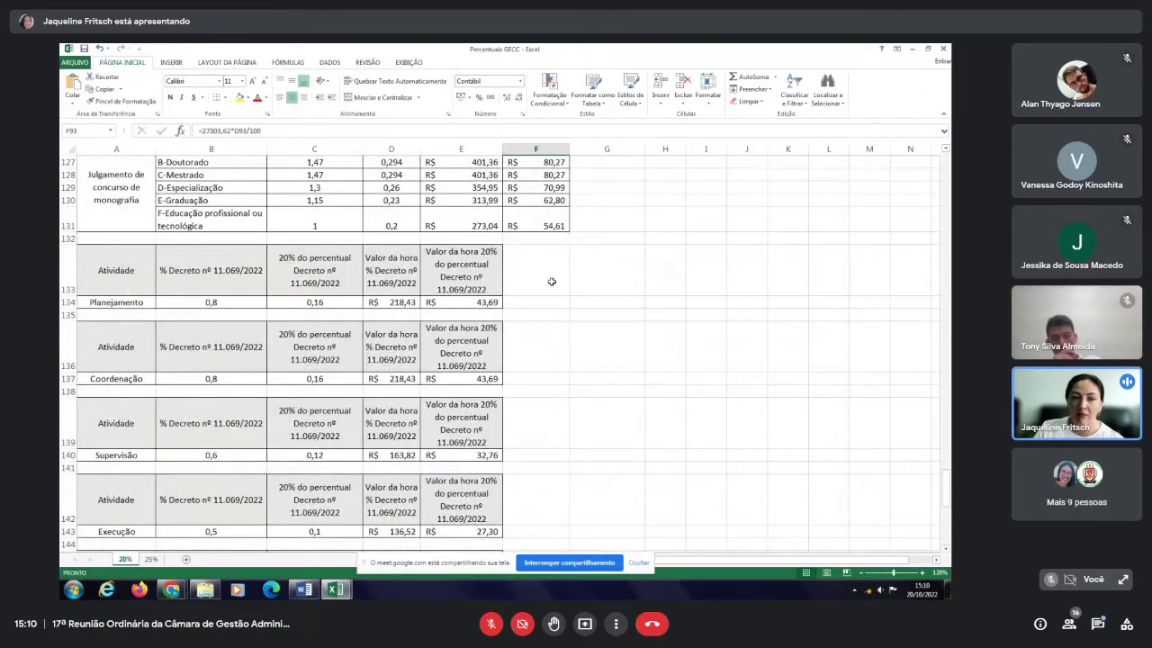
Step: Inspect the 20% percentage and the resulting hourly value in the Planejamento table
scroll(552, 281, down, 1)
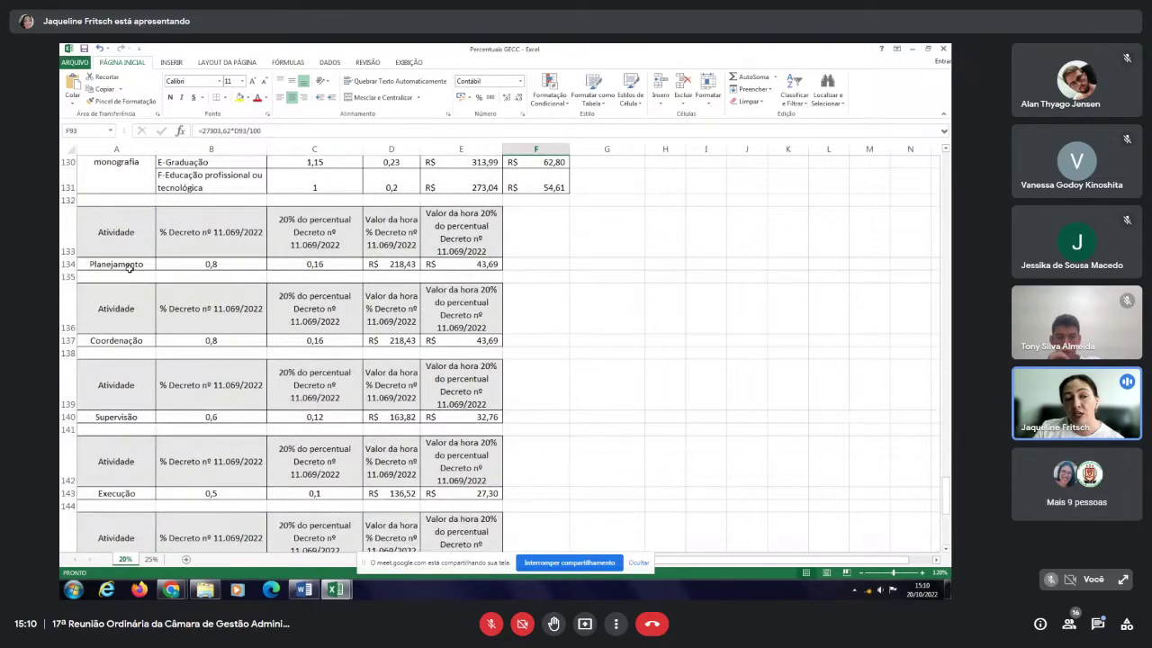
click(452, 268)
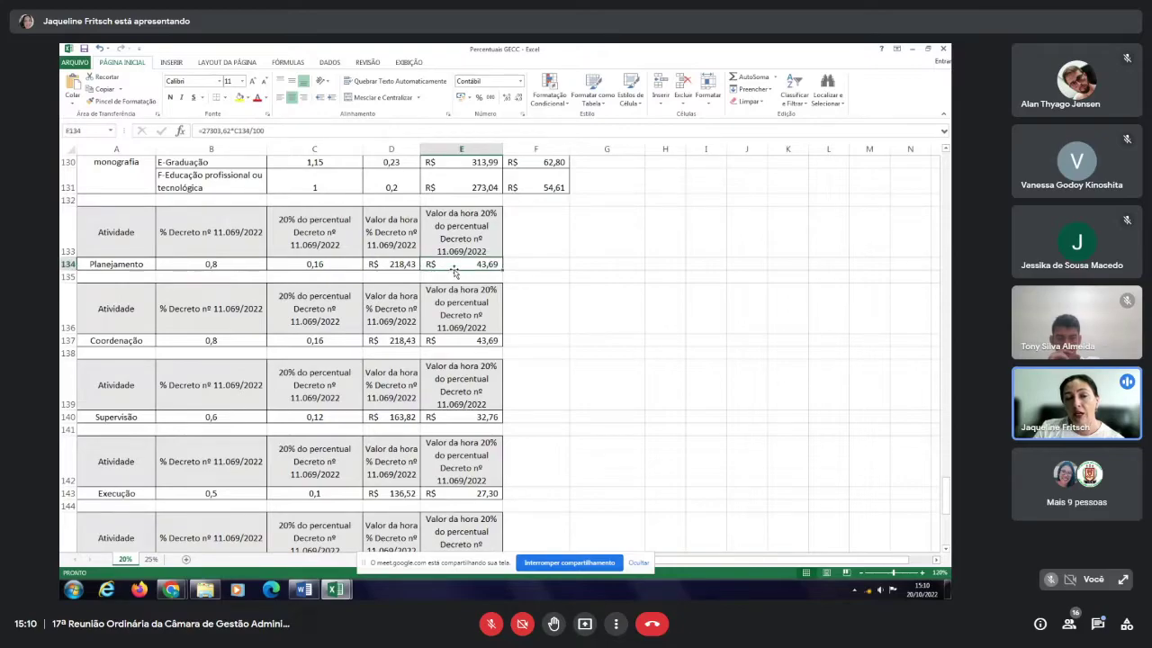
click(325, 262)
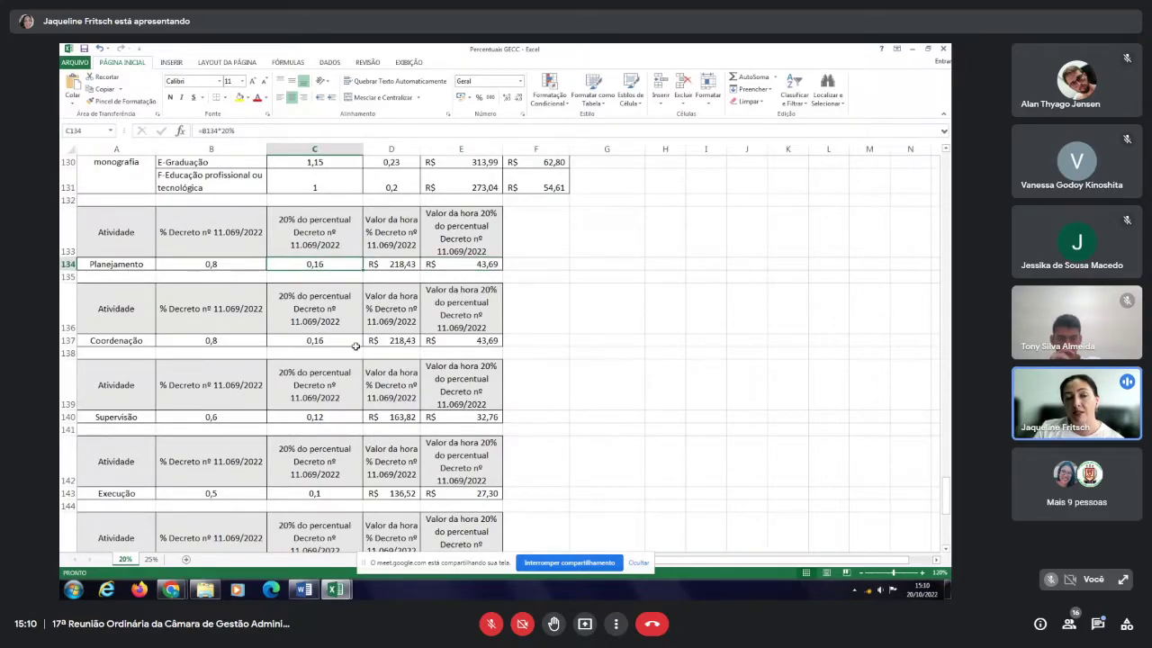
click(482, 276)
click(486, 264)
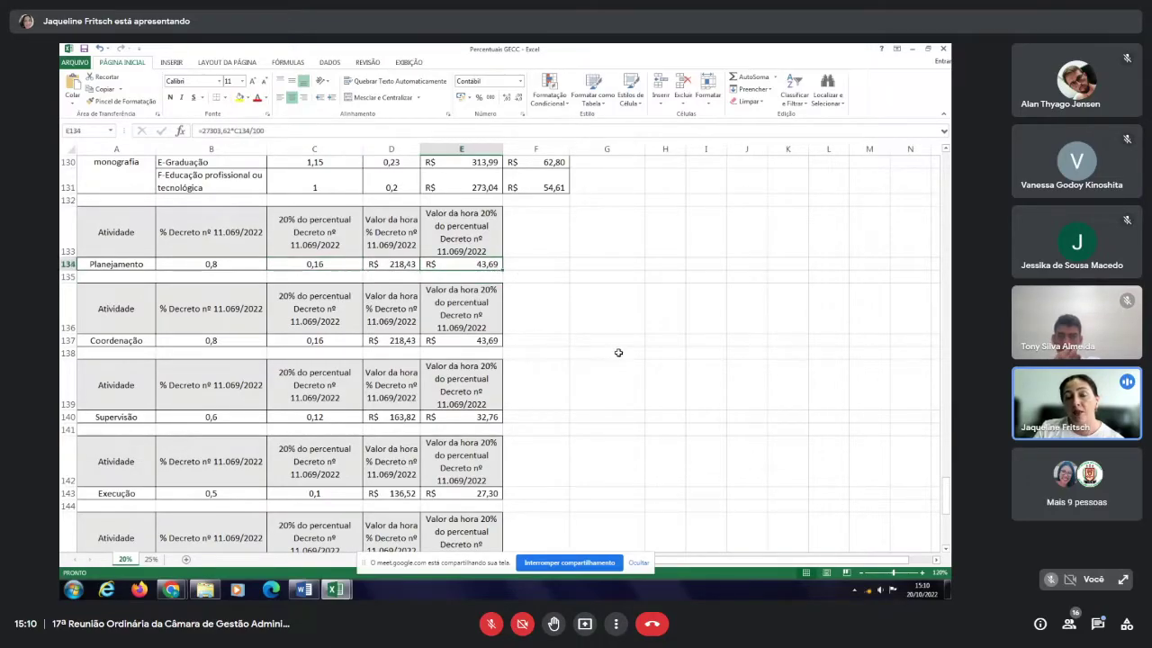
Step: Review the remaining activity tables from Coordenação down to Aplicação at the end of the 20% sheet
scroll(585, 336, down, 1)
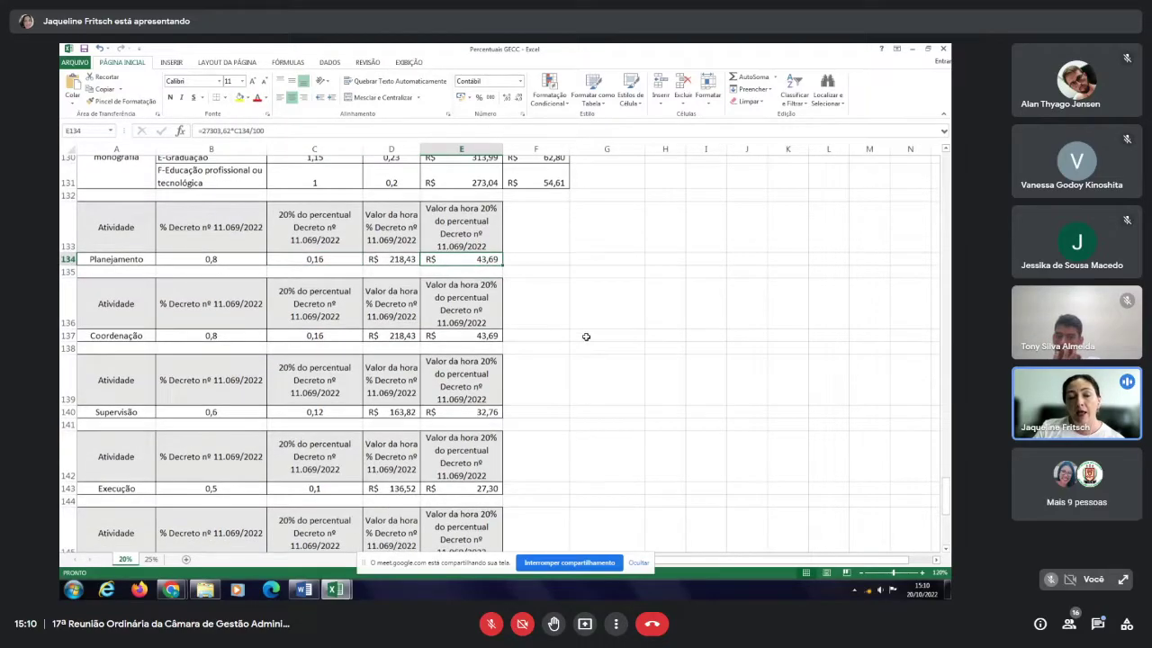
scroll(585, 335, down, 3)
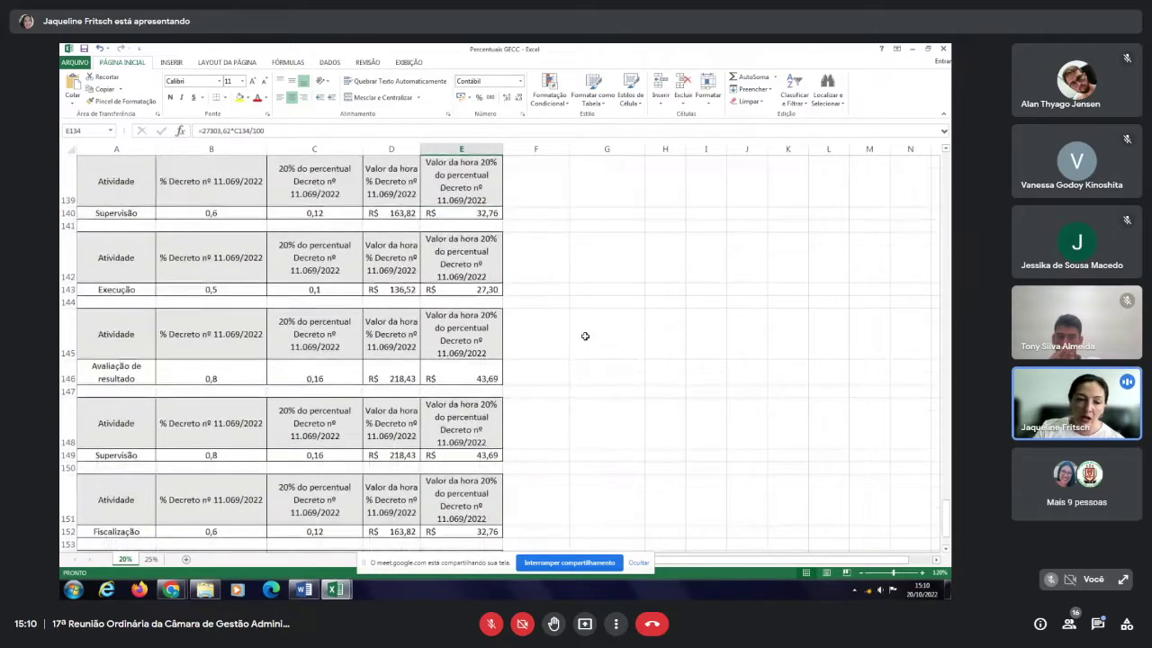
scroll(584, 336, down, 1)
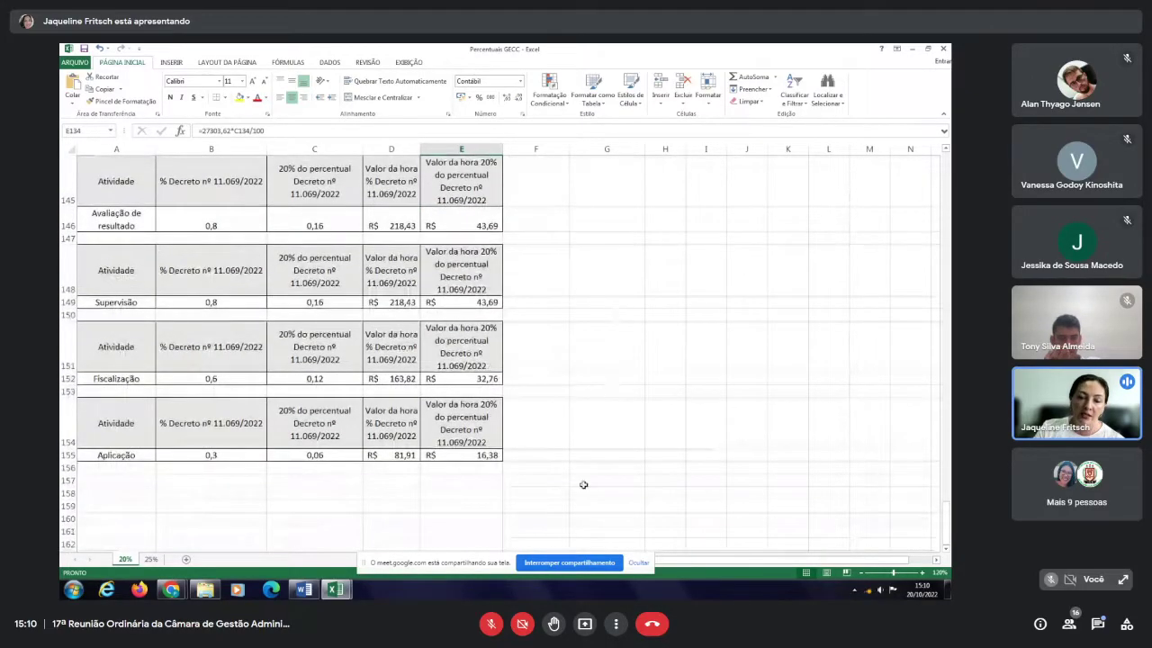